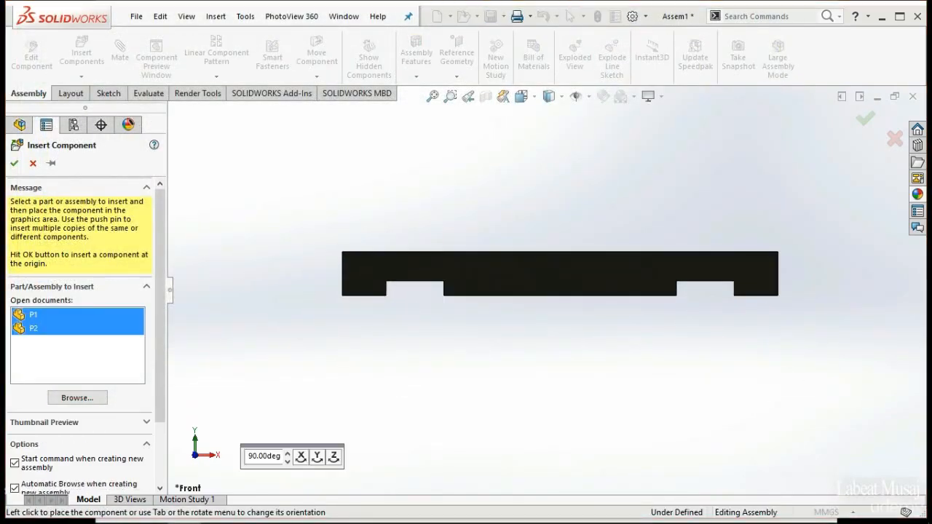
- Insert parts P1 and P2 into the assembly with P1 above P2, and move P2 farther away from P1
left_click(533, 258)
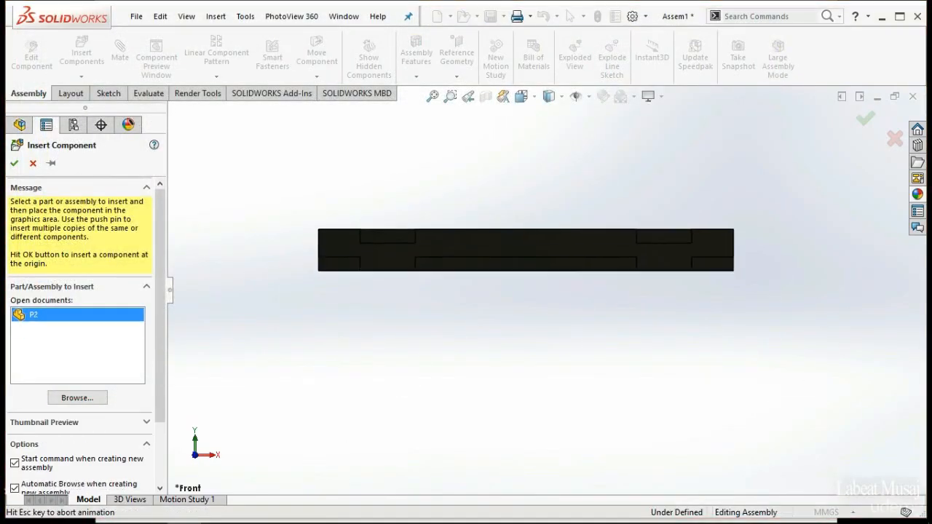
left_click(687, 340)
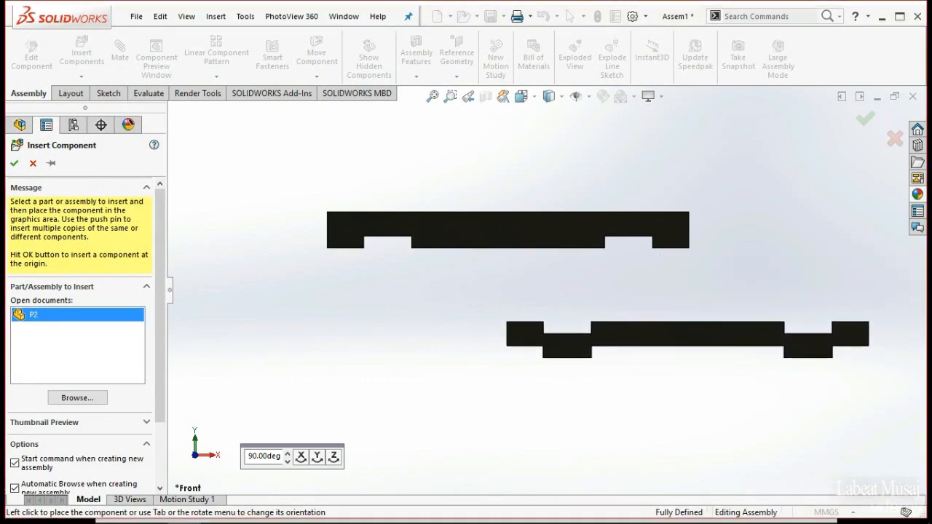
middle_click_drag(677, 328, 630, 345)
middle_click_drag(630, 298, 562, 301)
scroll(597, 300, "up", 3)
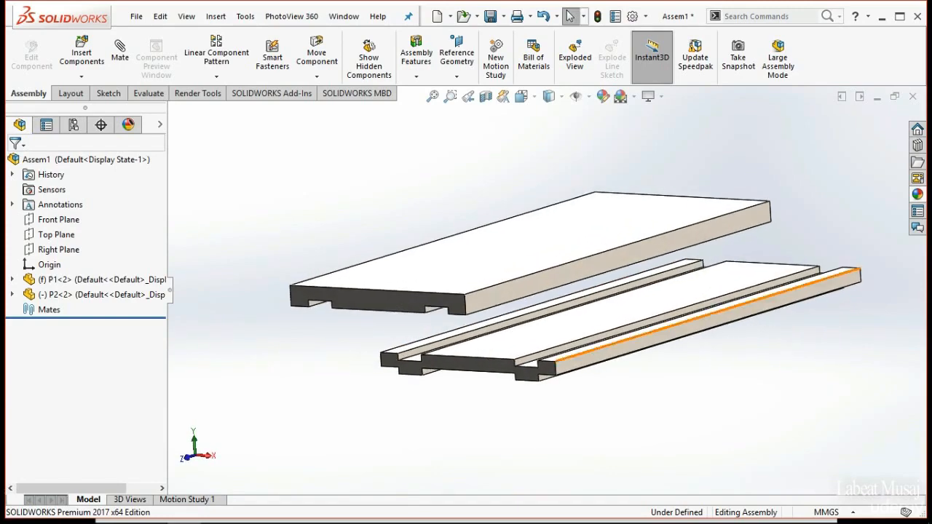
left_click_drag(594, 323, 625, 352)
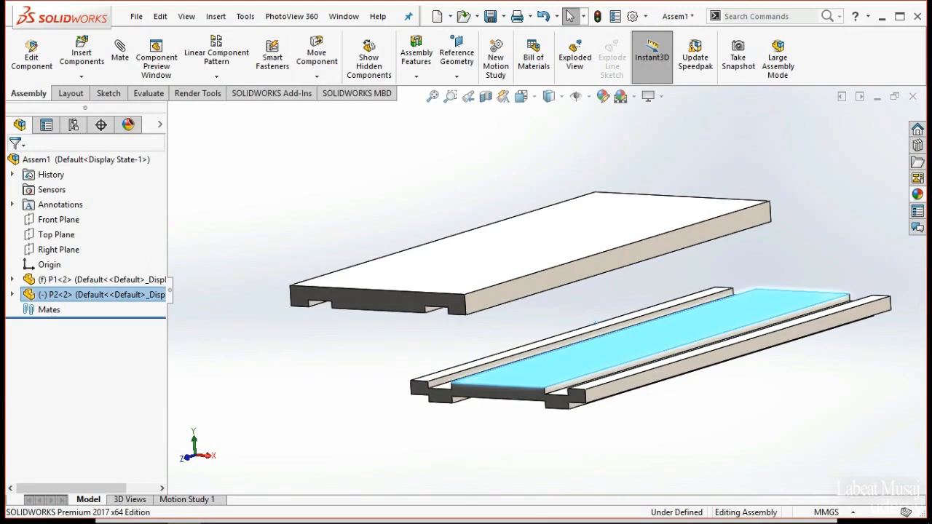
key("Escape")
- Try to move the fixed part P1 downward
left_click(420, 271)
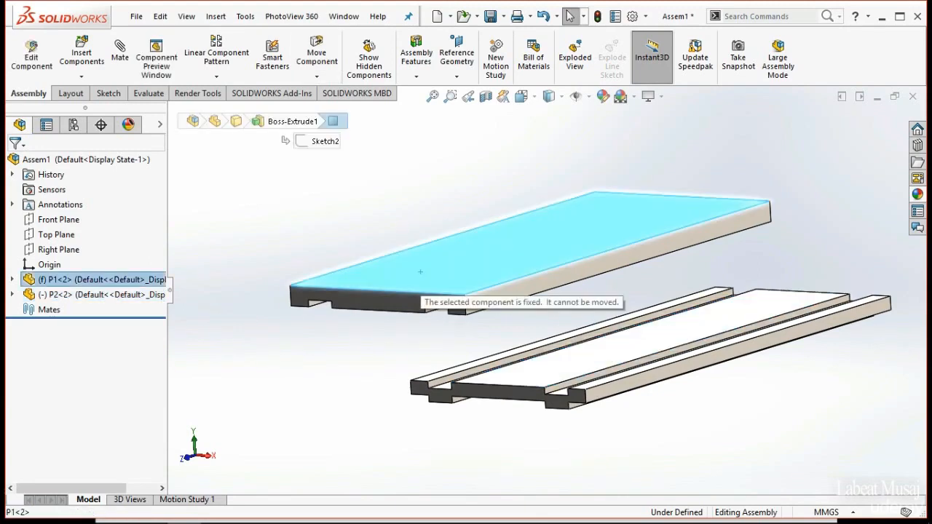
left_click_drag(420, 271, 345, 371)
key("Escape")
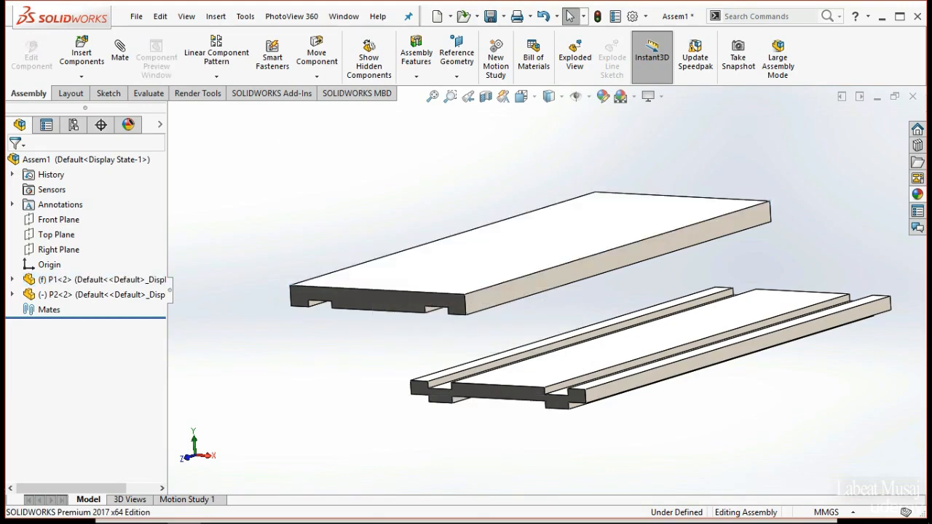
- Set part P1 to float and move it slightly upward
left_click(421, 264)
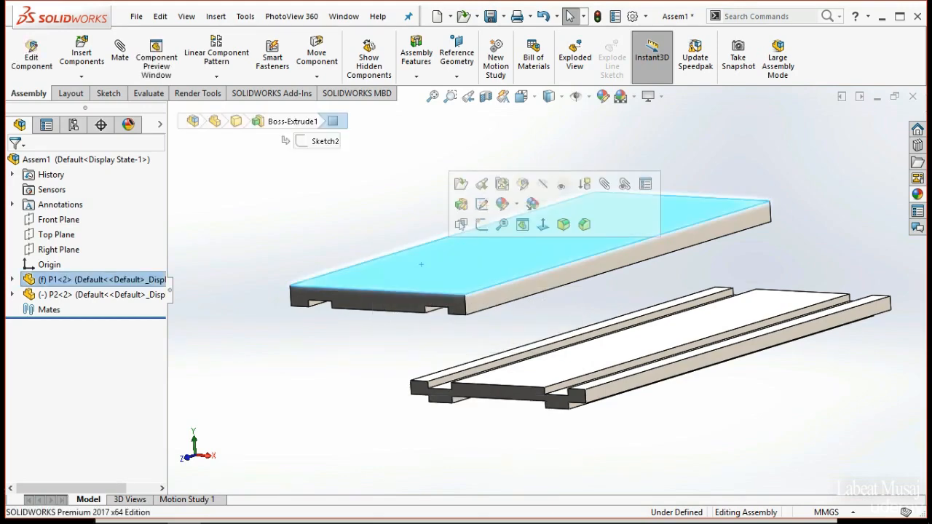
right_click(420, 264)
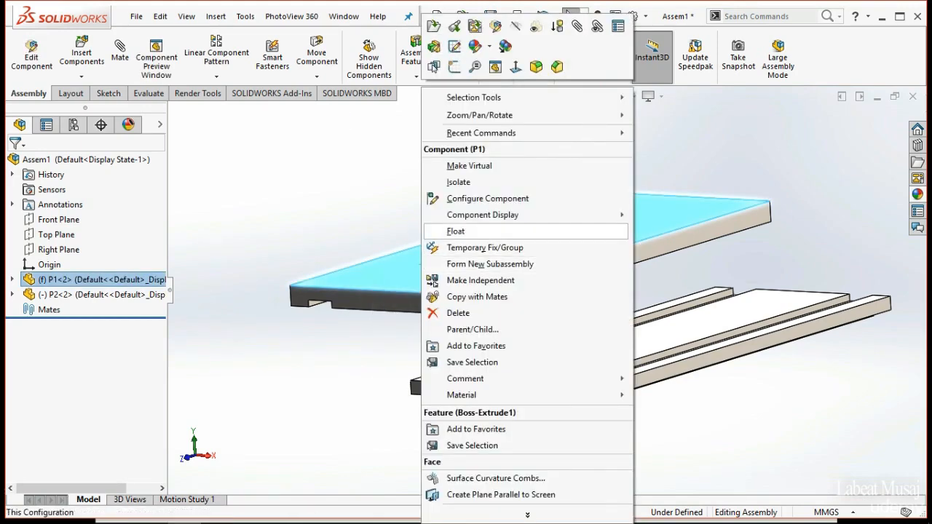
left_click(456, 231)
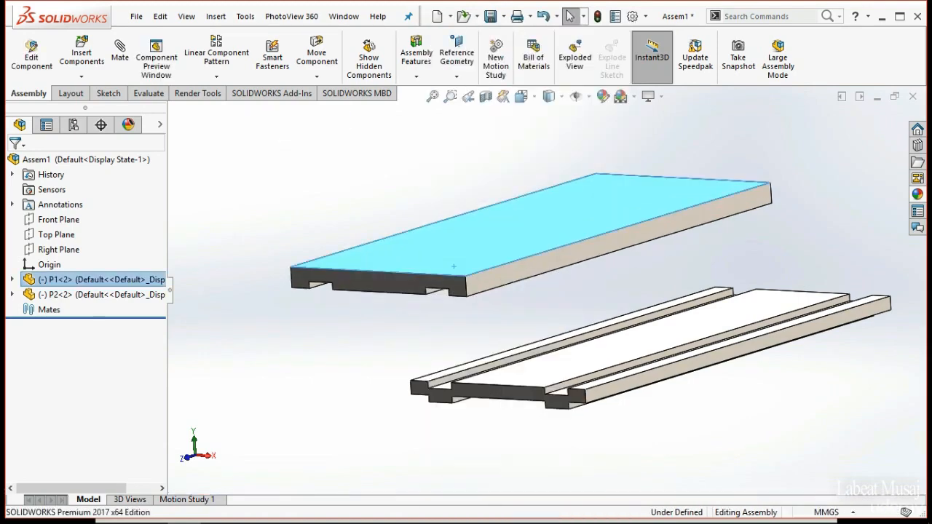
left_click_drag(469, 263, 453, 267)
key("Escape")
- Rotate part P1 so its grooved underside faces forward, and move it down below the near end of P2
right_click_drag(471, 266, 397, 249)
right_click(397, 249)
key("Escape")
key("Escape")
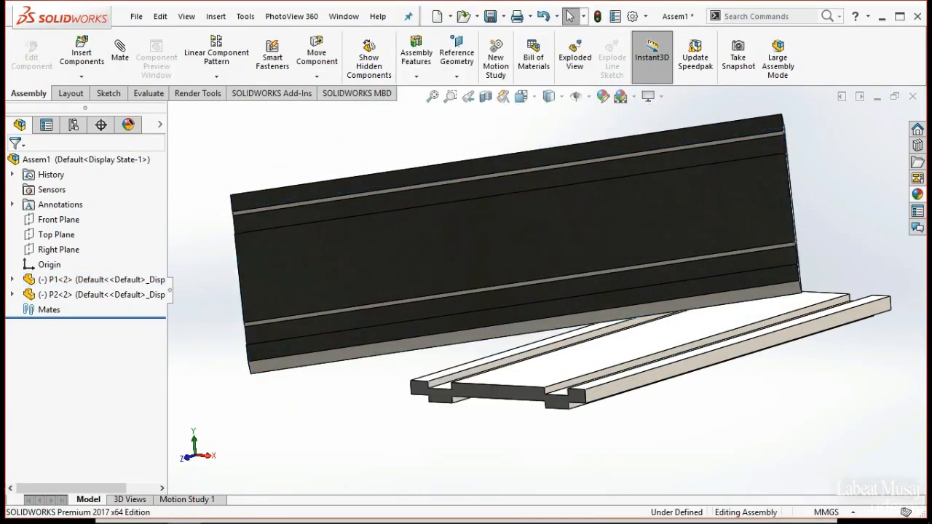
middle_click_drag(469, 291, 468, 217)
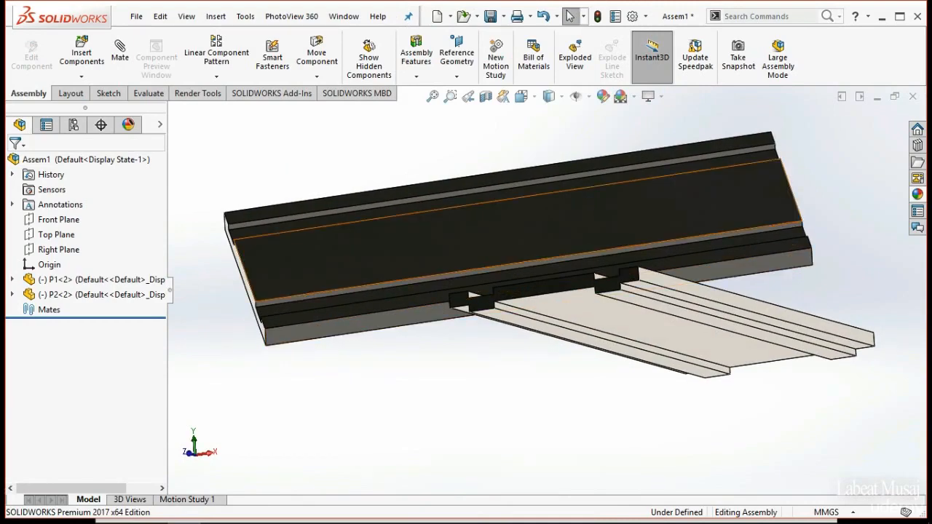
scroll(401, 286, "up", 2)
middle_click_drag(426, 321, 434, 293)
left_click_drag(431, 297, 346, 429)
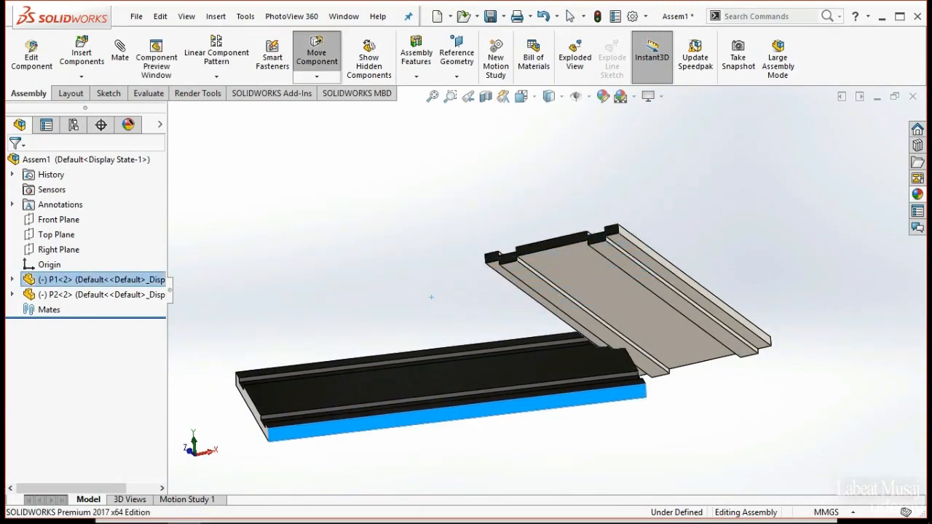
key("Escape")
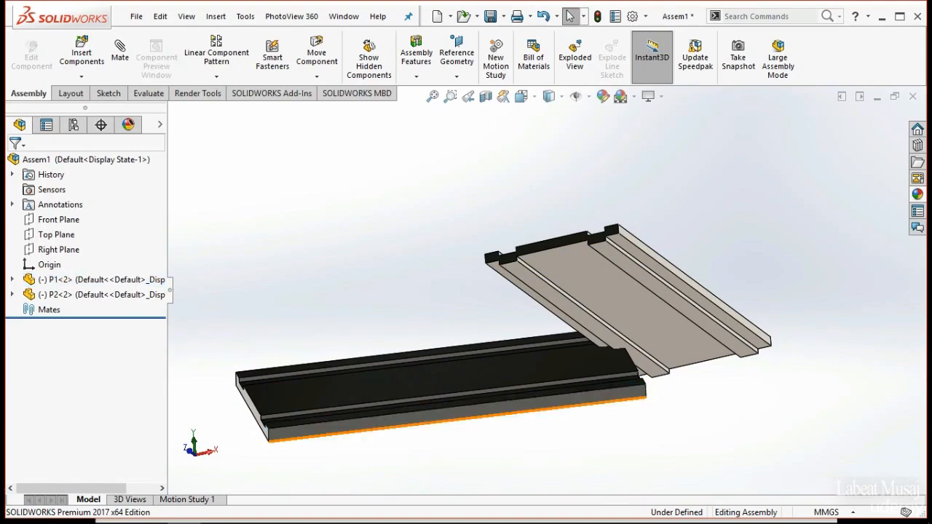
- Fix part P2 in place and return it to the floating state
middle_click_drag(633, 306, 609, 322)
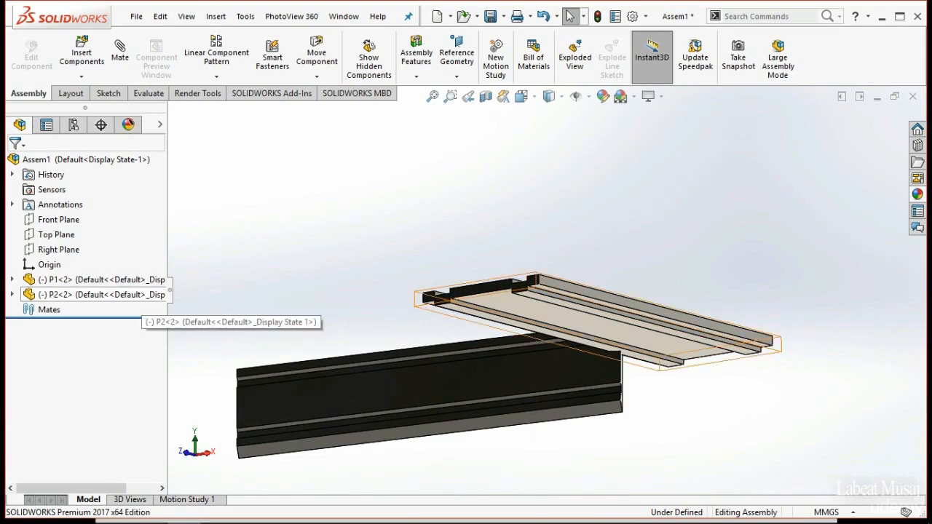
left_click(139, 295)
right_click(140, 294)
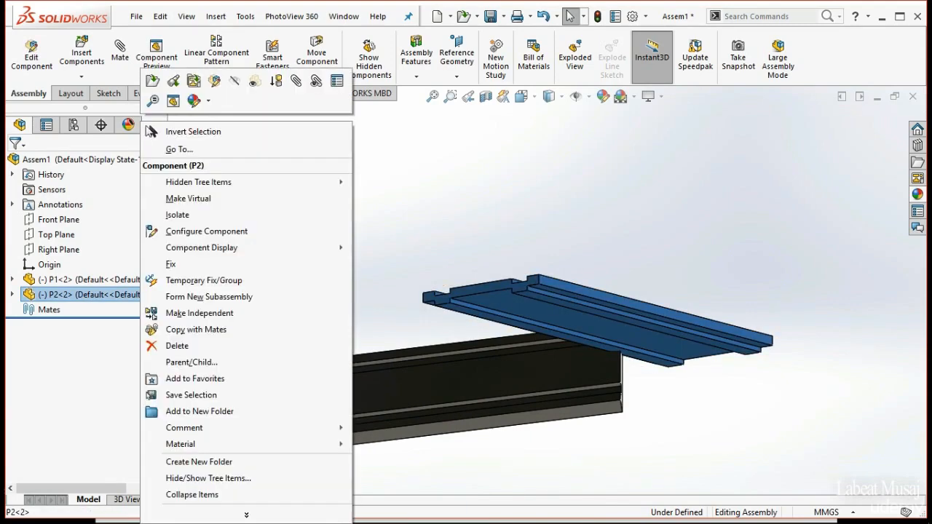
left_click(175, 264)
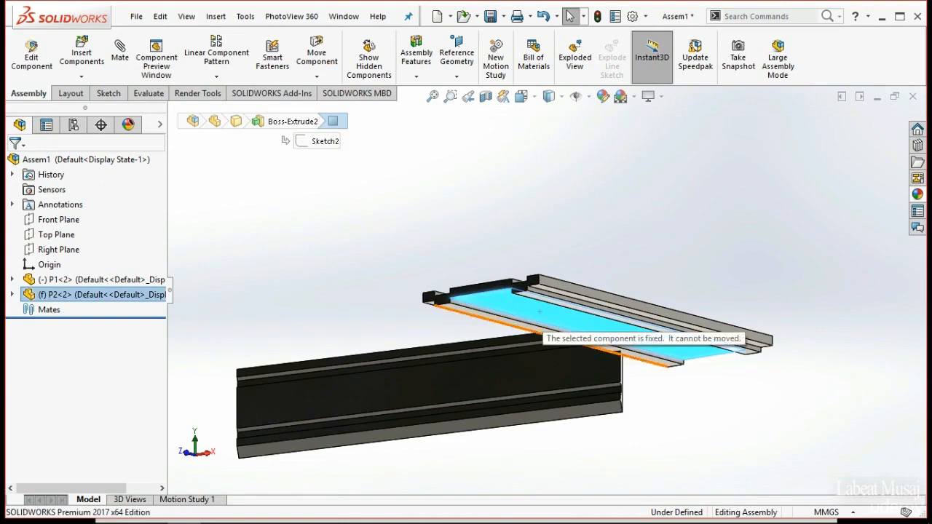
key("Escape")
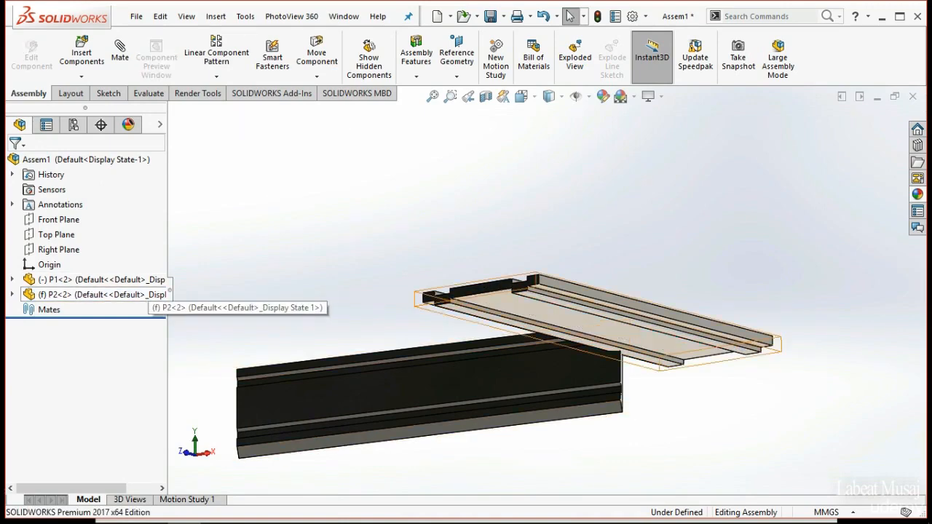
right_click(165, 295)
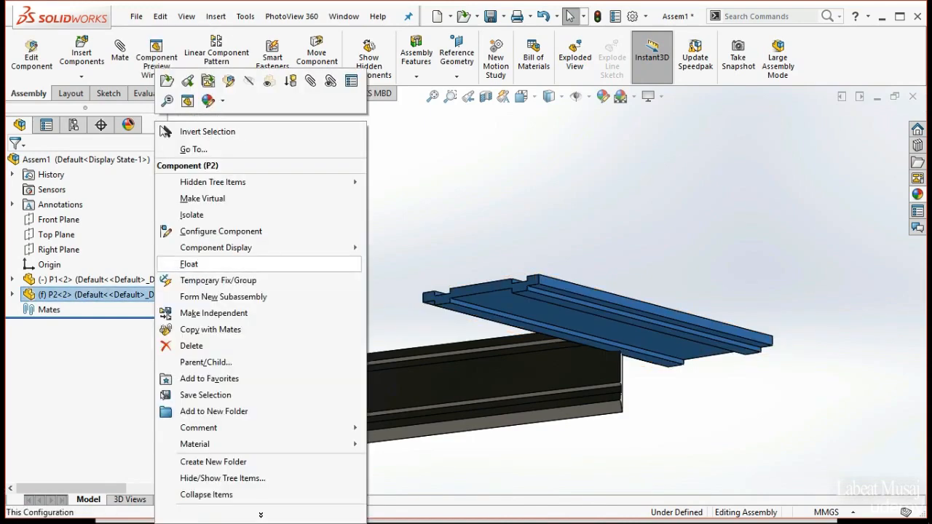
left_click(191, 264)
- Add a coincident mate between the 20 mm groove-bottom edge at P1's end and the matching bottom rail edge at P2's end
scroll(502, 349, "up", 2)
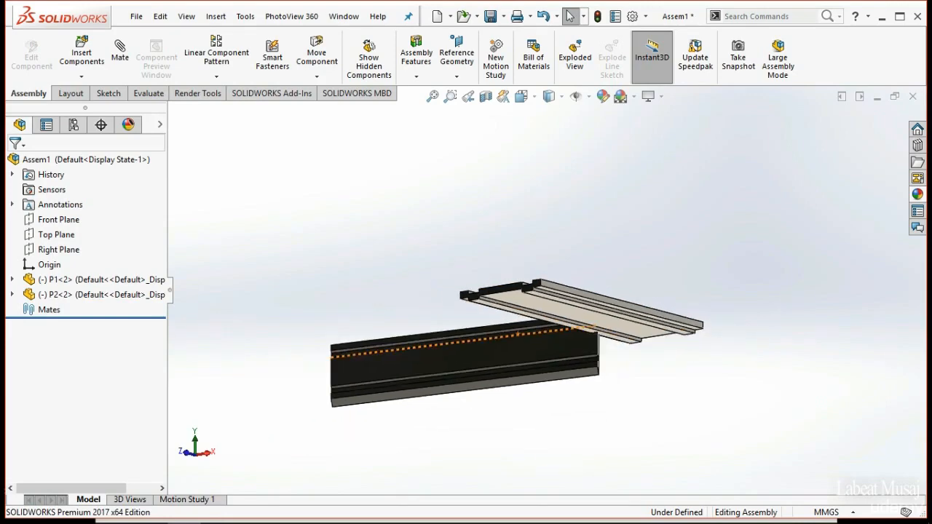
middle_click_drag(538, 380, 502, 339)
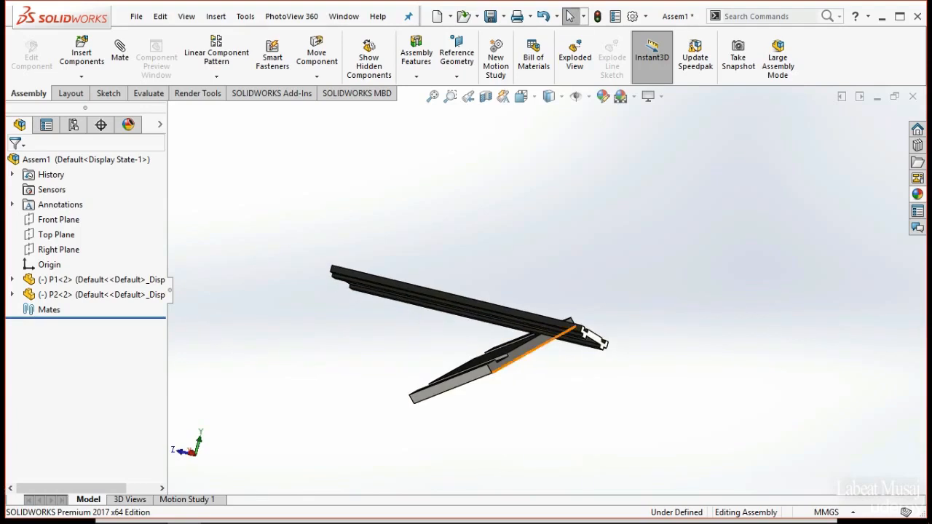
scroll(495, 368, "down", 8)
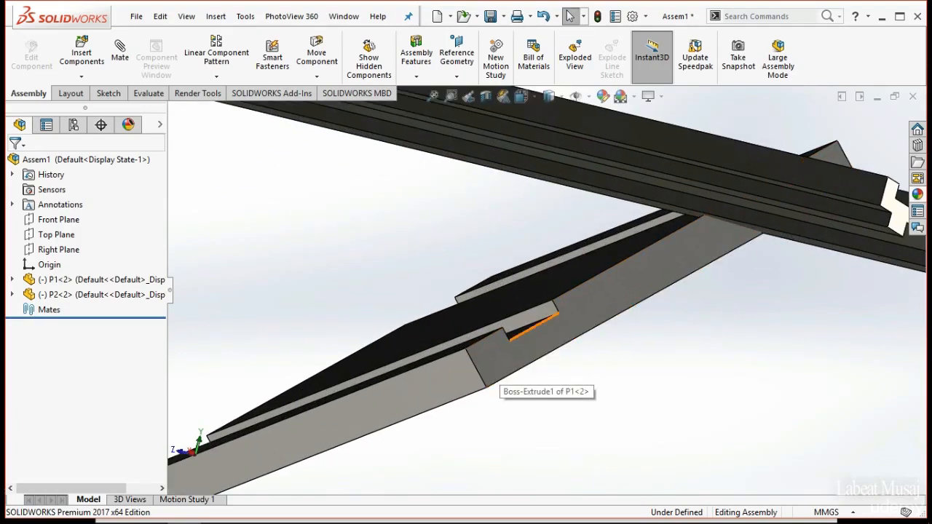
left_click(535, 326)
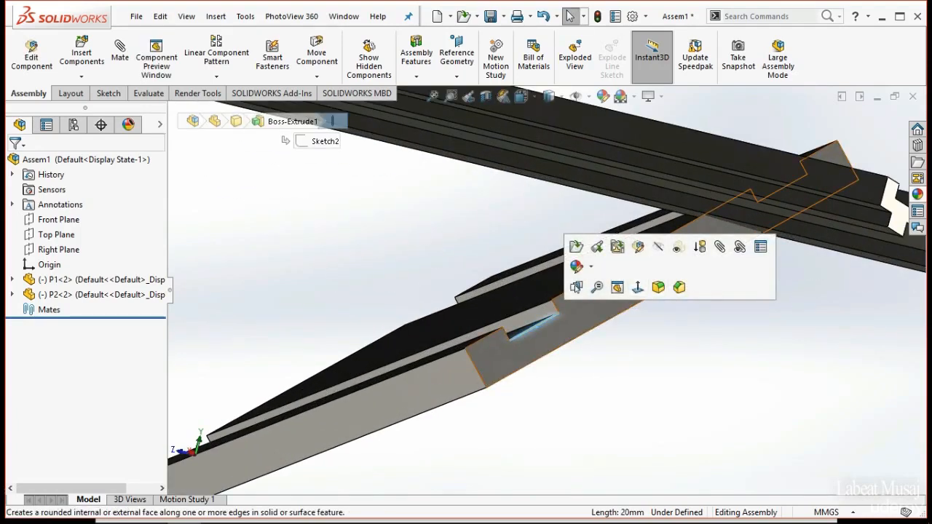
left_click(719, 246)
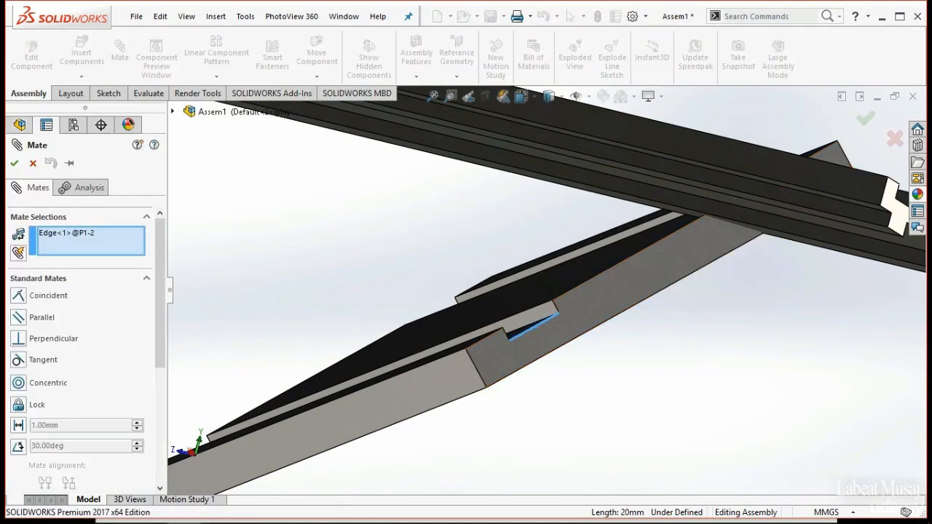
scroll(524, 305, "up", 8)
scroll(638, 288, "down", 8)
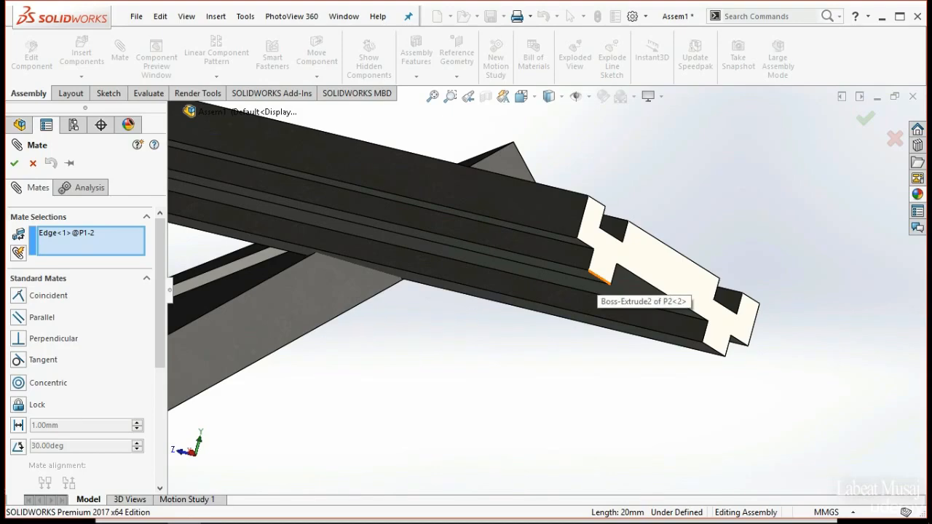
left_click(597, 274)
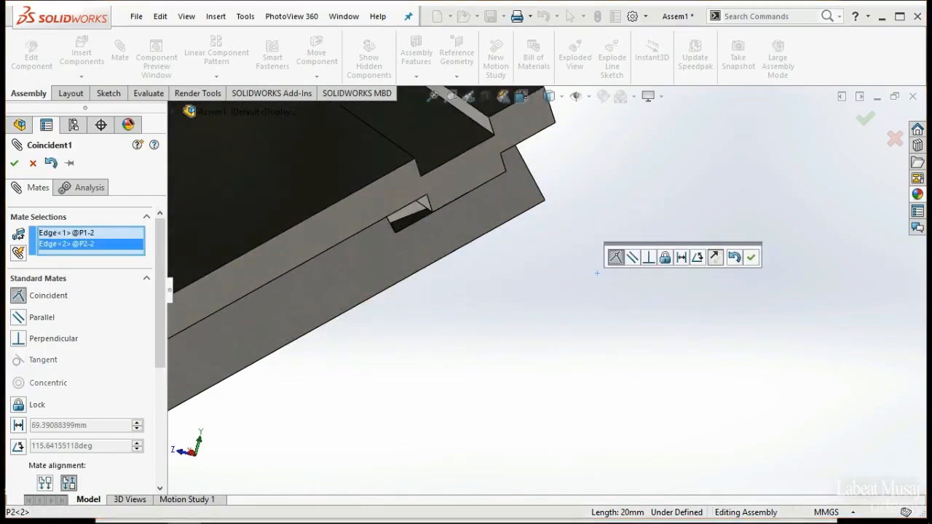
left_click(751, 257)
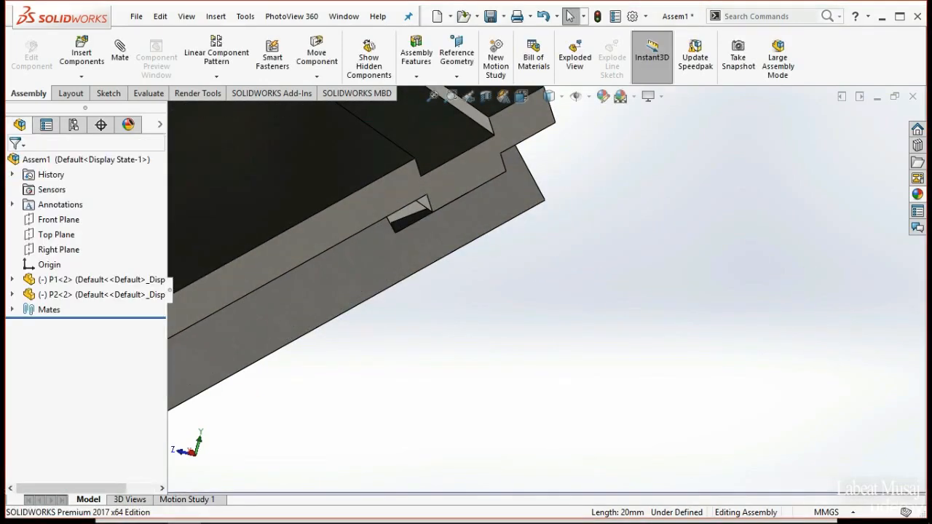
- Add a coincident mate between the long outer side faces of P2 and P1
scroll(574, 283, "up", 3)
middle_click_drag(344, 357, 397, 314)
left_click(343, 329)
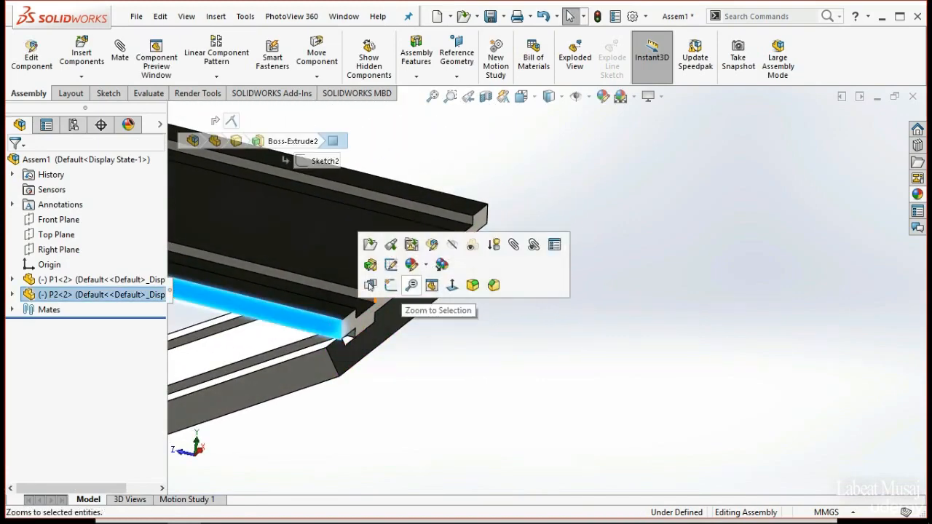
left_click(120, 51)
left_click(325, 367)
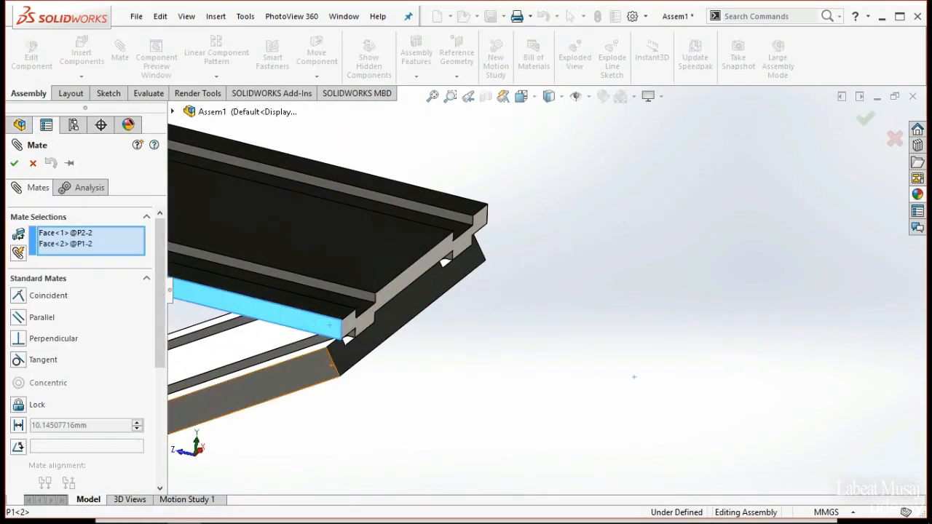
left_click(310, 391)
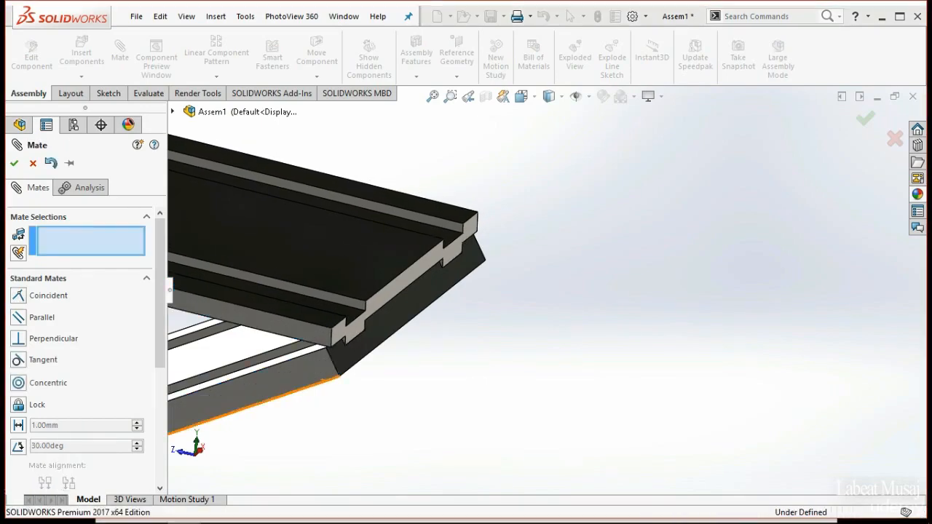
key("Escape")
- Move the mated parts sideways together and fix part P1 in place
scroll(545, 290, "up", 7)
middle_click_drag(466, 291, 561, 296)
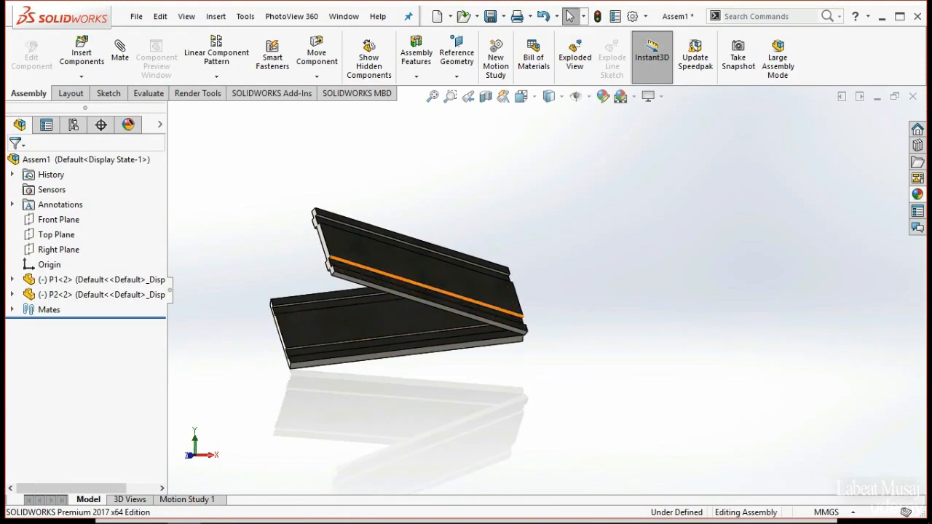
left_click_drag(435, 290, 505, 286)
left_click(402, 319)
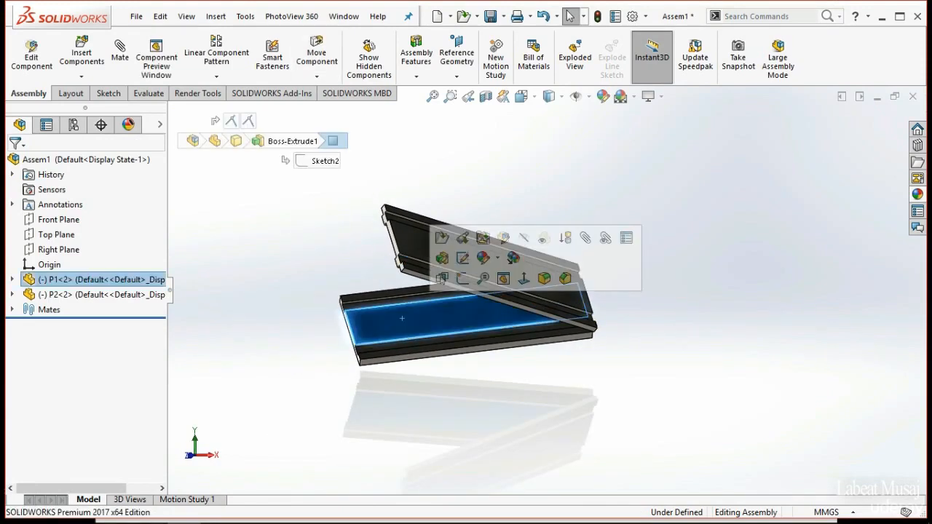
right_click(402, 319)
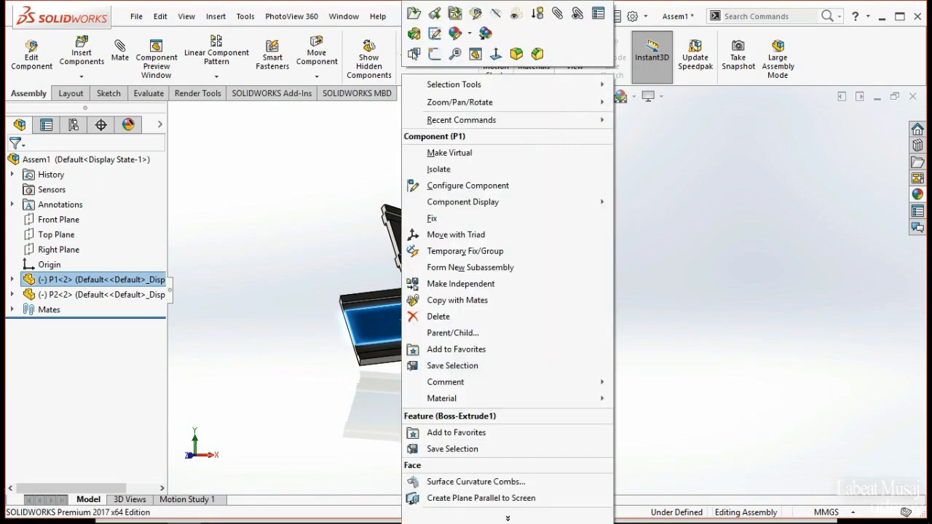
left_click(433, 219)
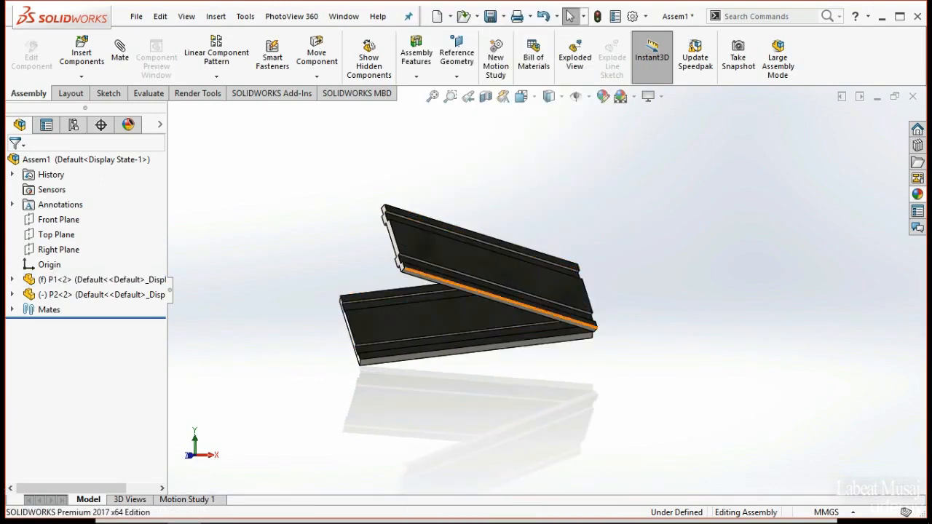
- Swing part P2 upward about its mated end edge, away from the fixed P1
left_click_drag(436, 256, 499, 193)
key("Escape")
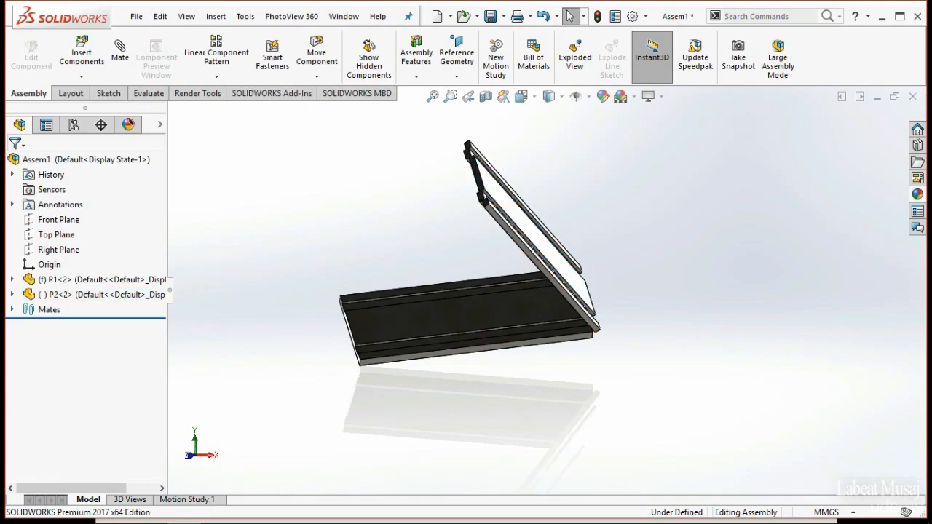
middle_click_drag(499, 233, 542, 204)
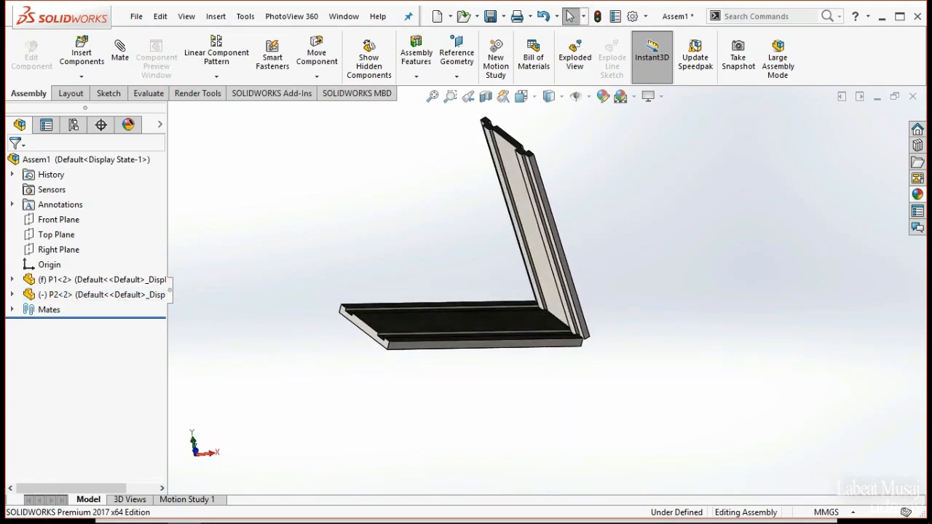
- Start an advanced limit angle mate between the wide inner recessed faces of P2 and P1
left_click(119, 51)
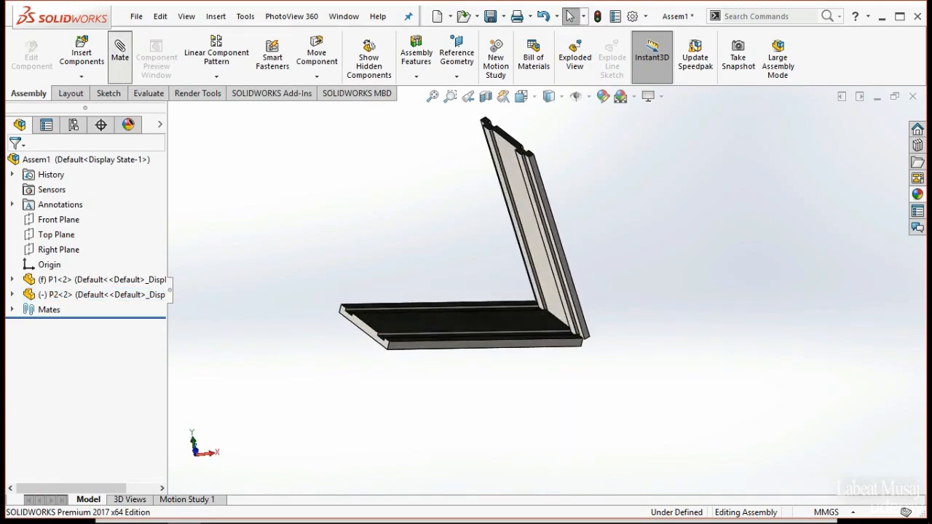
scroll(80, 328, "down", 5)
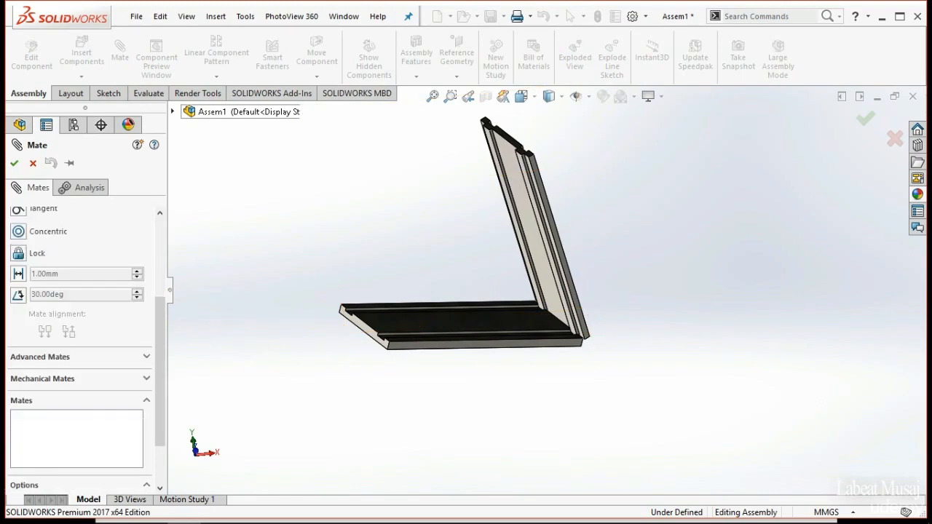
scroll(81, 328, "down", 3)
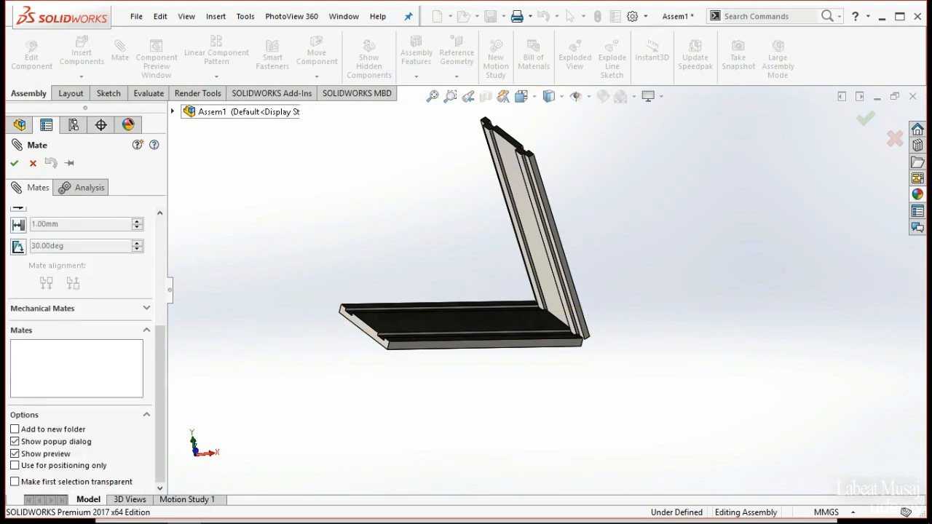
scroll(80, 328, "up", 3)
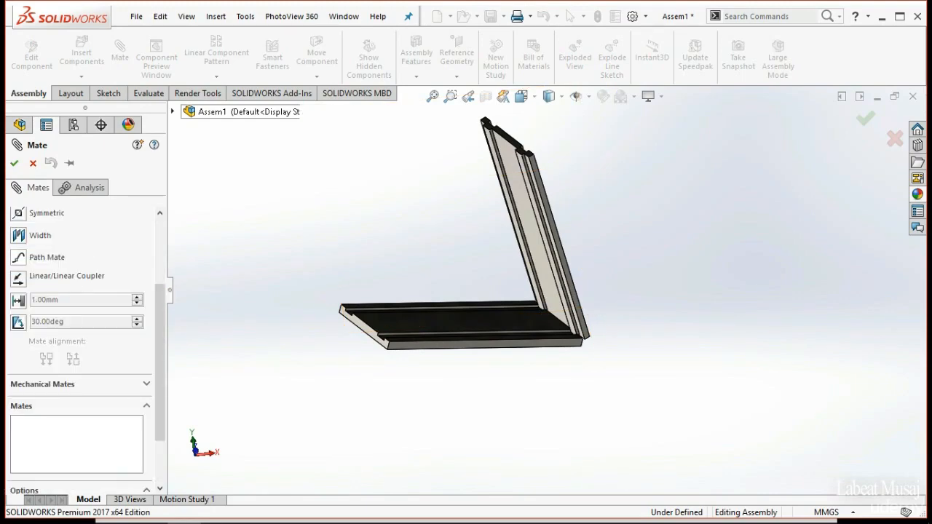
left_click(18, 321)
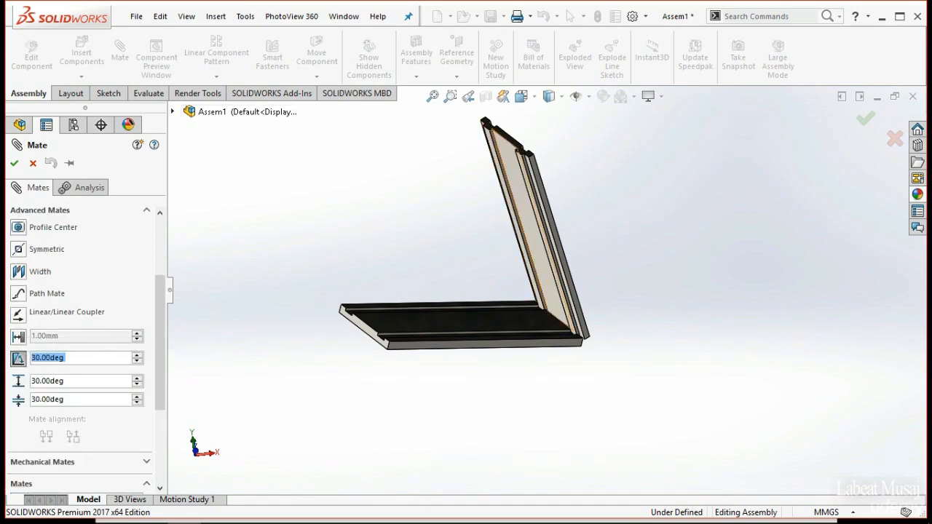
left_click(531, 234)
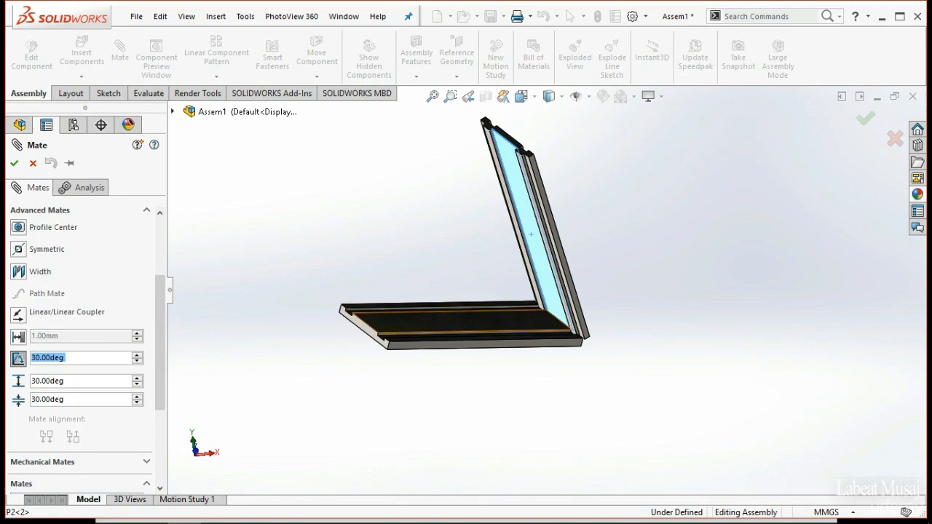
left_click(458, 318)
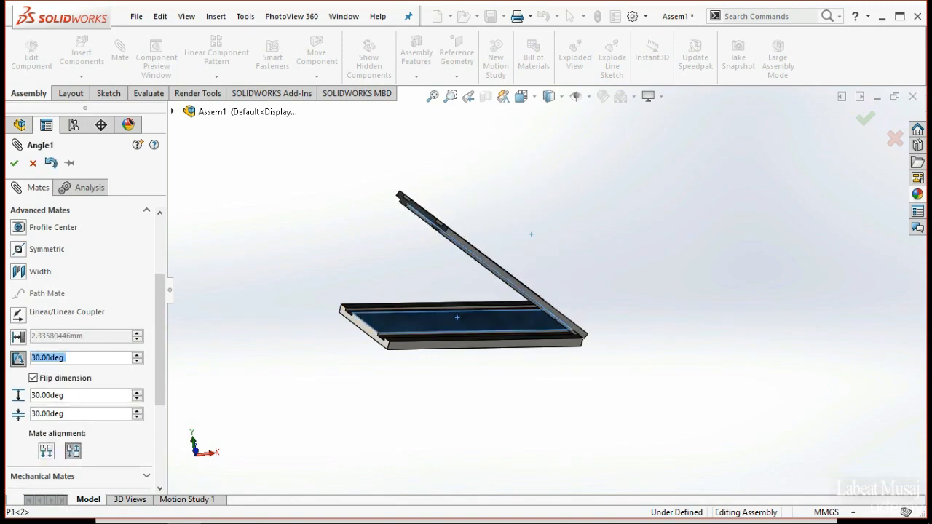
- Try the other mate alignment and the flipped dimension direction for the angle mate between P2 and P1
left_click(46, 451)
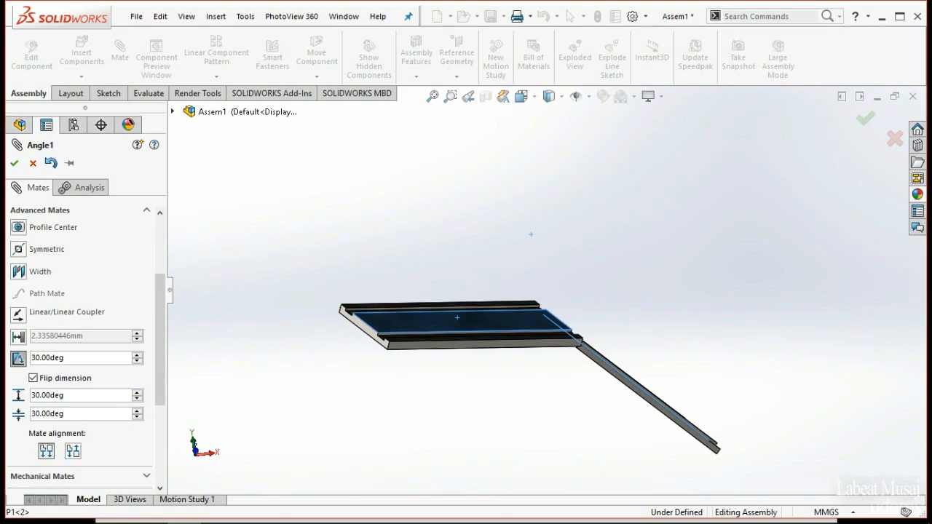
left_click(73, 451)
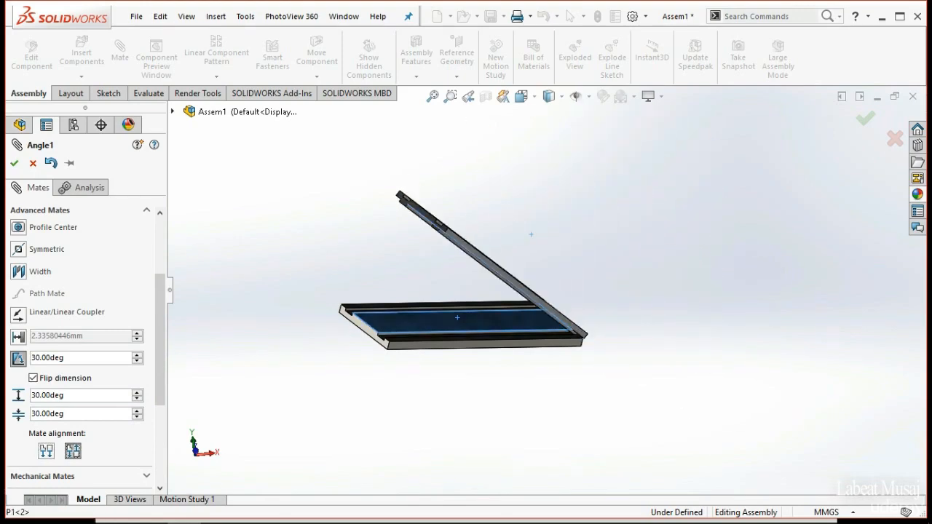
left_click(33, 378)
left_click(33, 378)
- Set the angle mate to 0° with a 180° maximum and 0° minimum, and apply it
type("0")
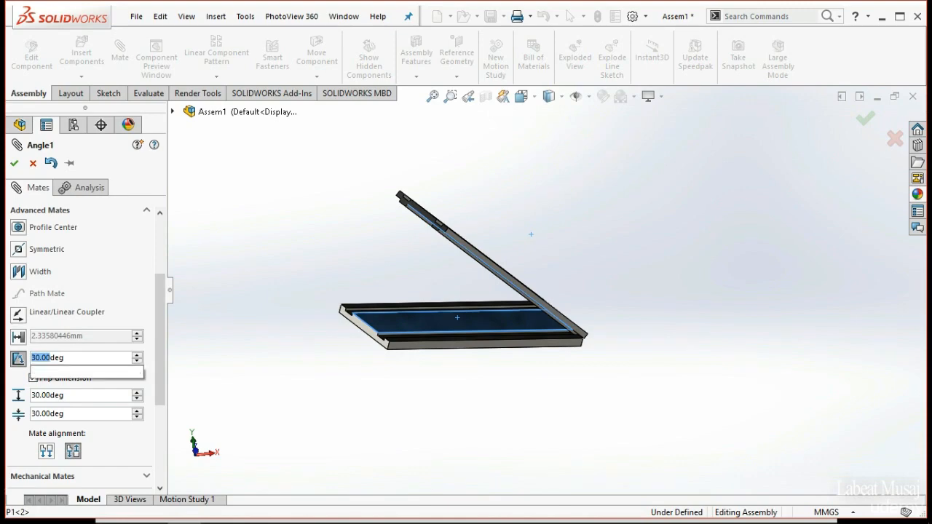
key("Return")
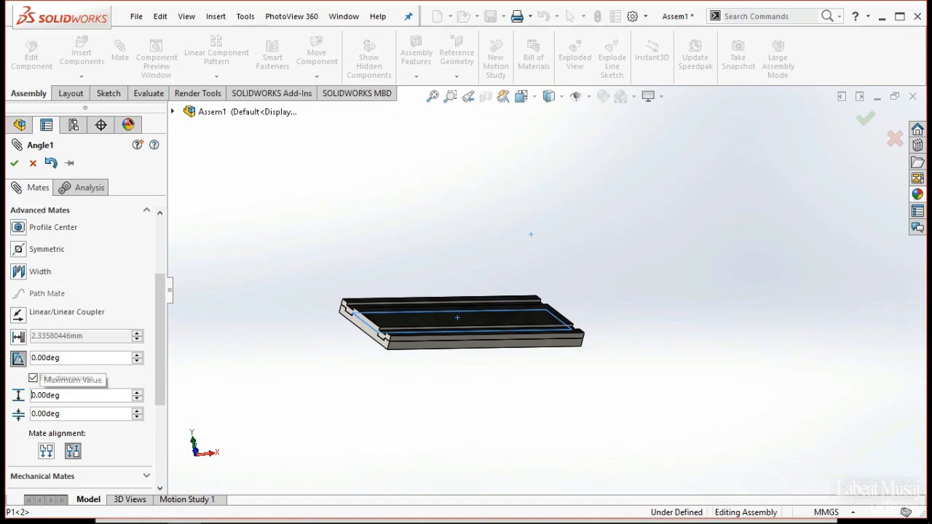
type("18")
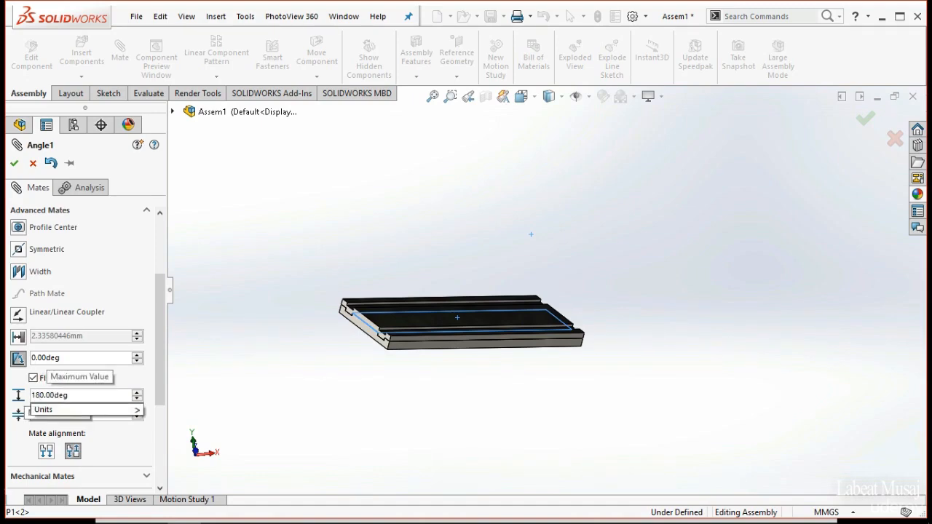
key("Return")
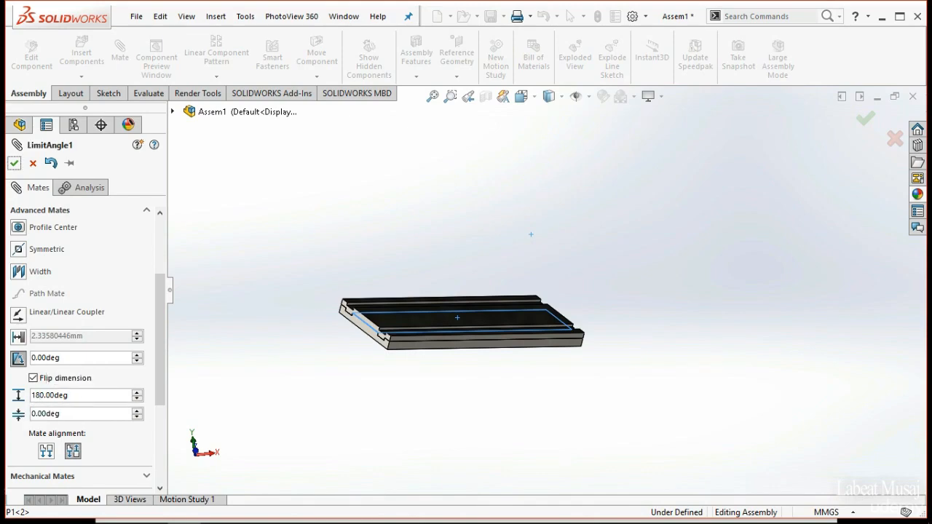
key("Return")
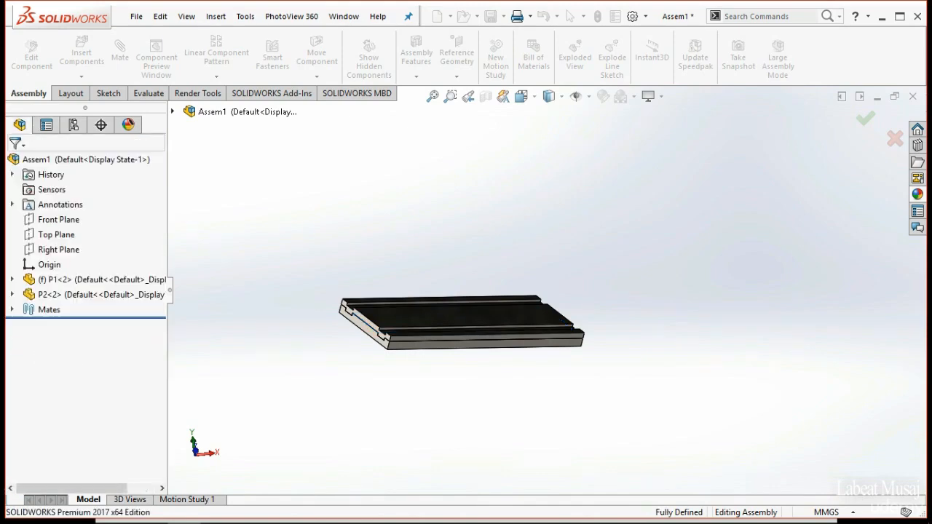
- Test the limit angle mate by swinging P2 fully open to 180° and back down onto P1
scroll(464, 318, "down", 5)
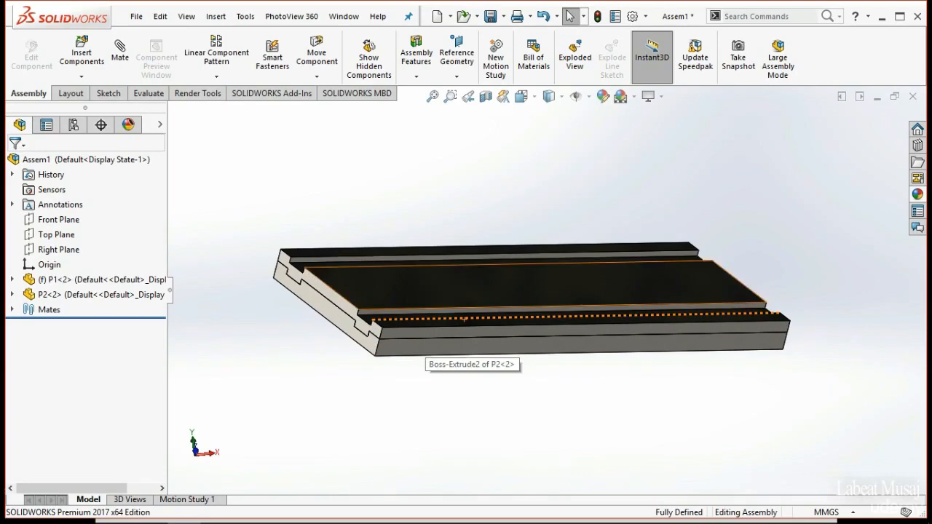
left_click_drag(365, 285, 866, 277)
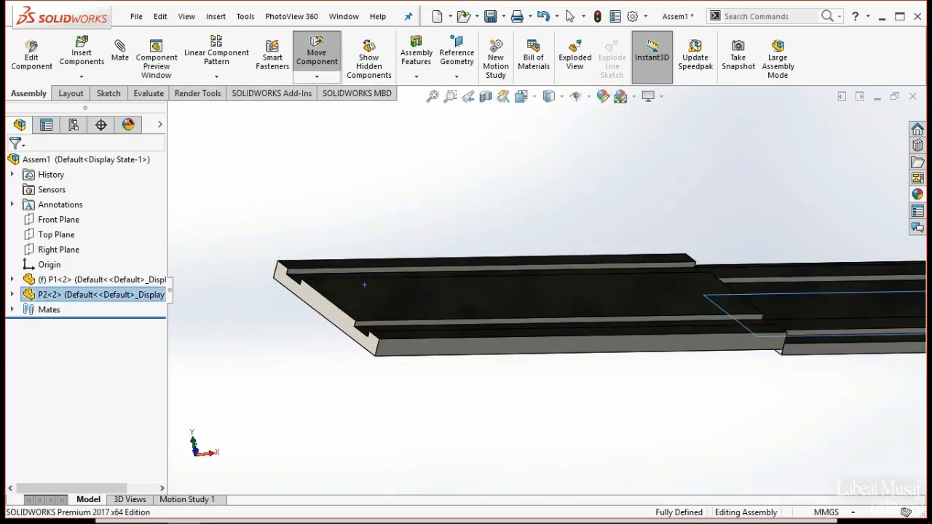
middle_click_drag(364, 285, 408, 391)
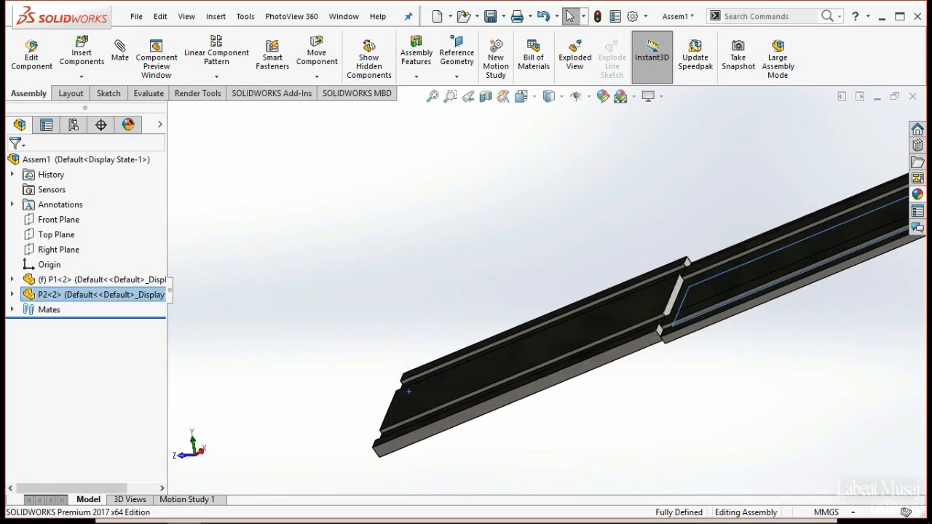
scroll(495, 269, "up", 3)
middle_click_drag(496, 270, 582, 277)
key("Escape")
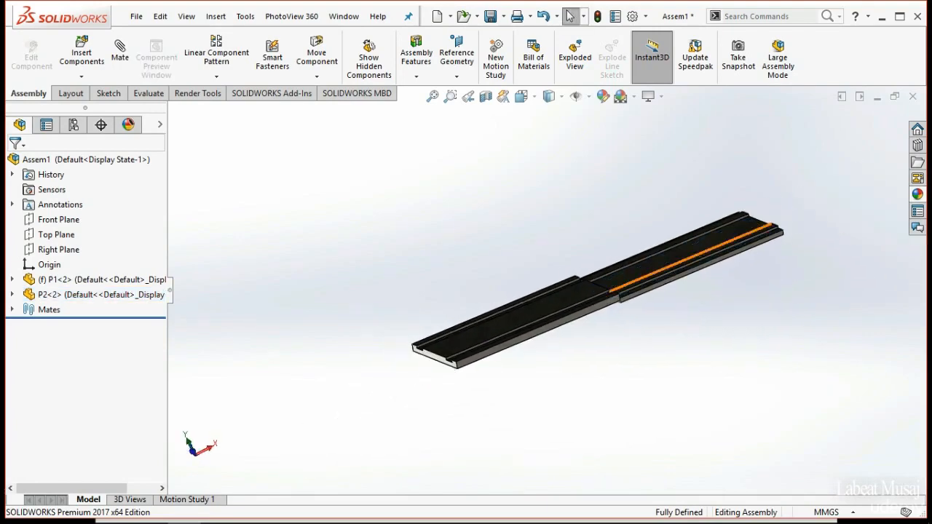
left_click_drag(728, 234, 481, 332)
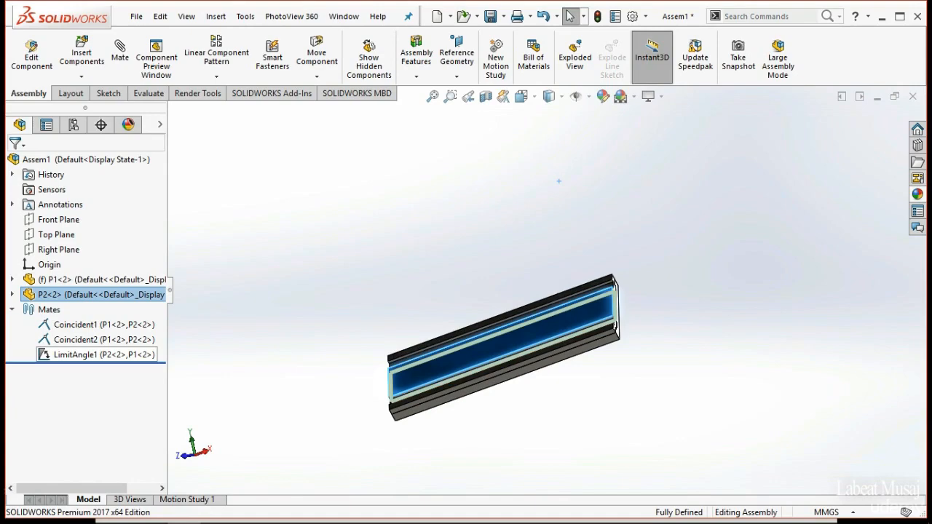
- Edit the limit angle mate between P2 and P1, setting its maximum angle to 90°
left_click(105, 354)
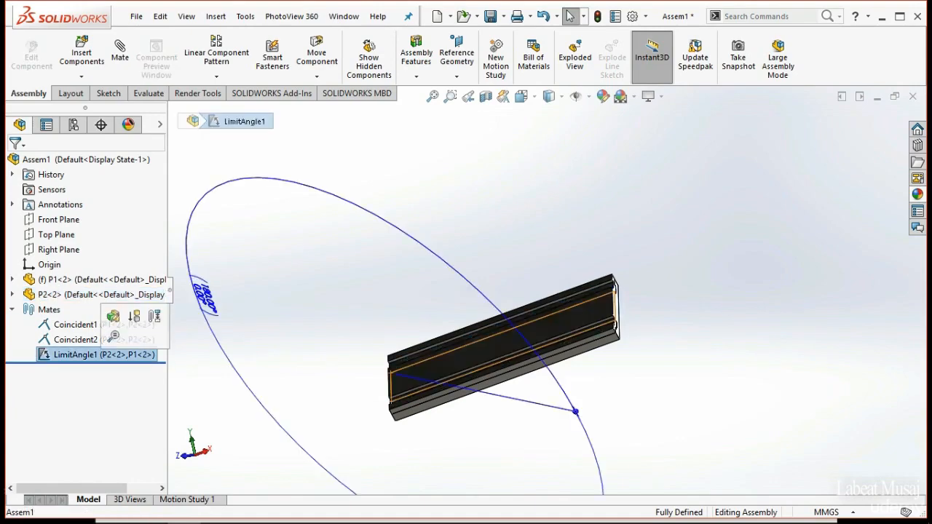
left_click(109, 319)
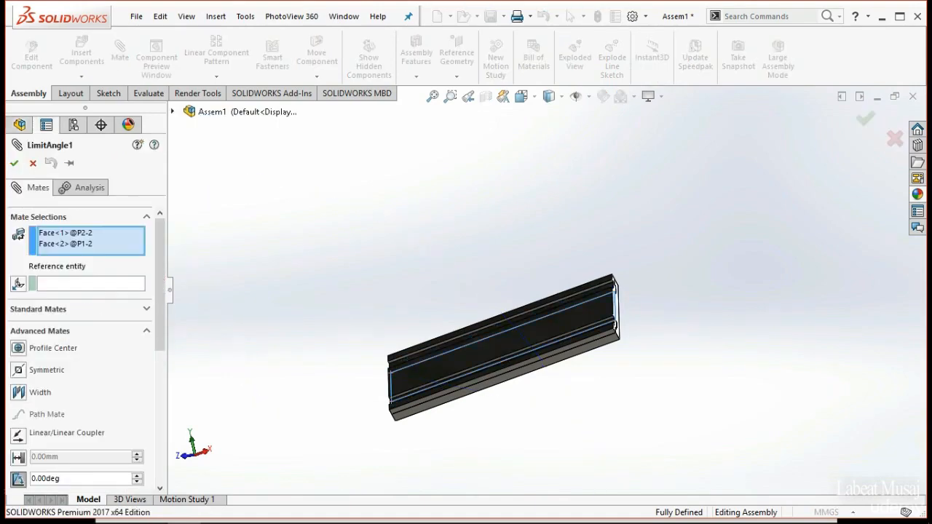
scroll(80, 349, "down", 3)
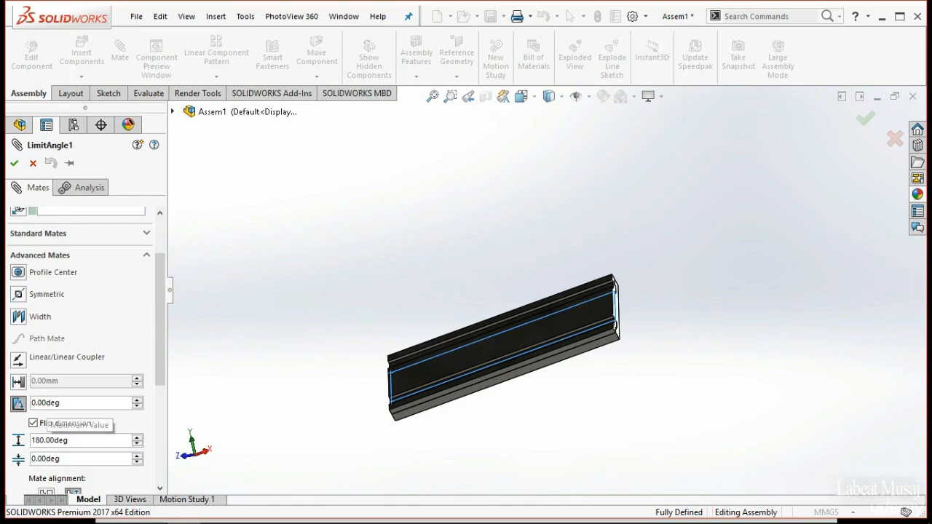
type("9")
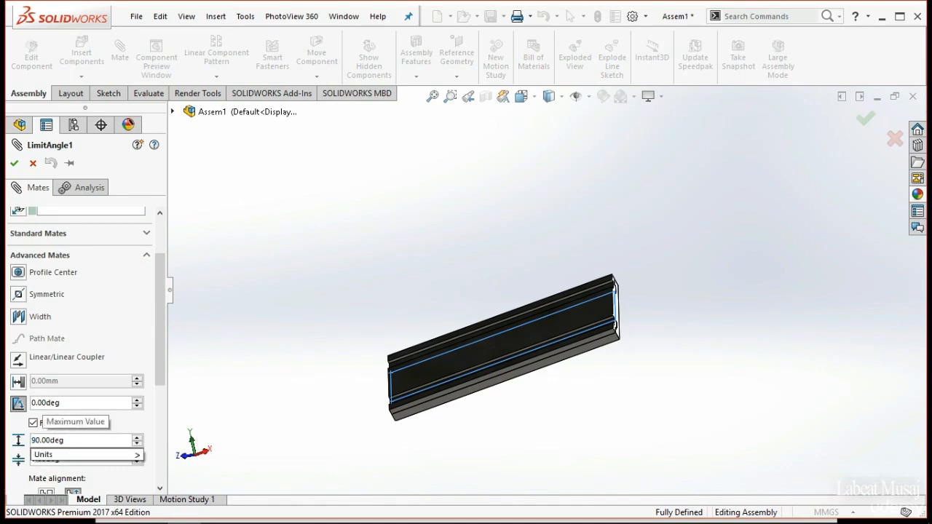
key("Return")
key("Return")
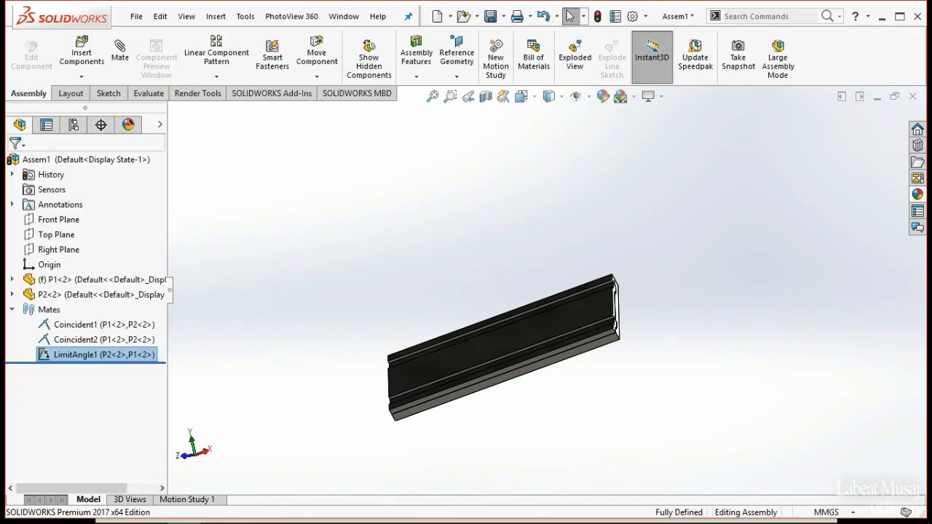
- Swing P2 up from P1 to the 90° limit and inspect the opened position from several angles
key("Down")
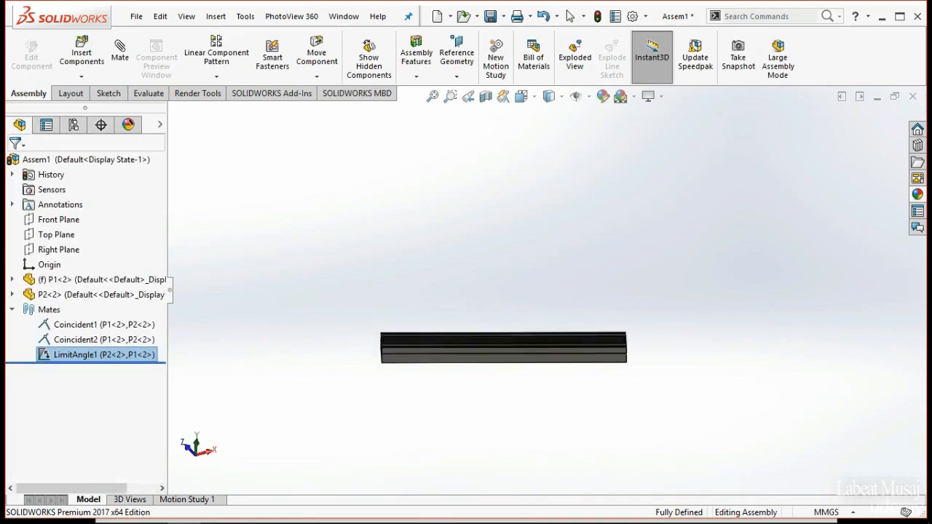
left_click_drag(423, 360, 692, 219)
key("Up")
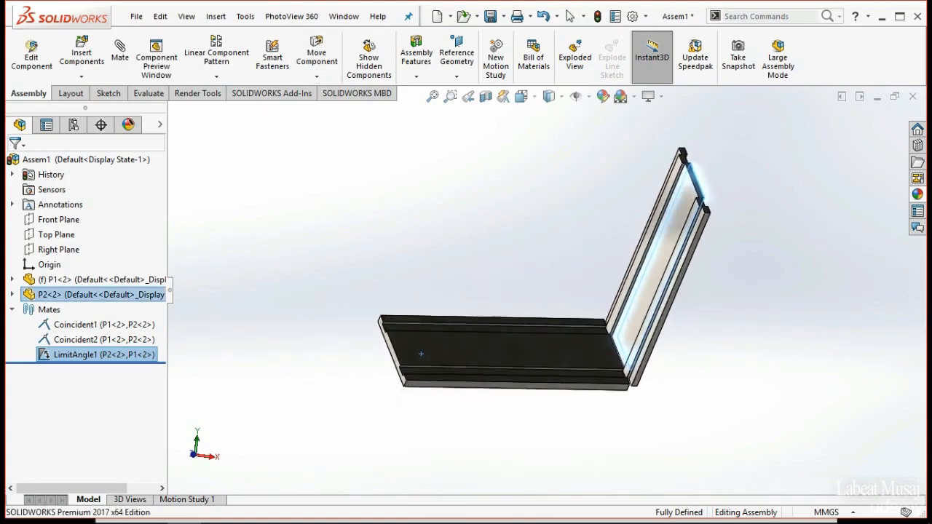
left_click(570, 16)
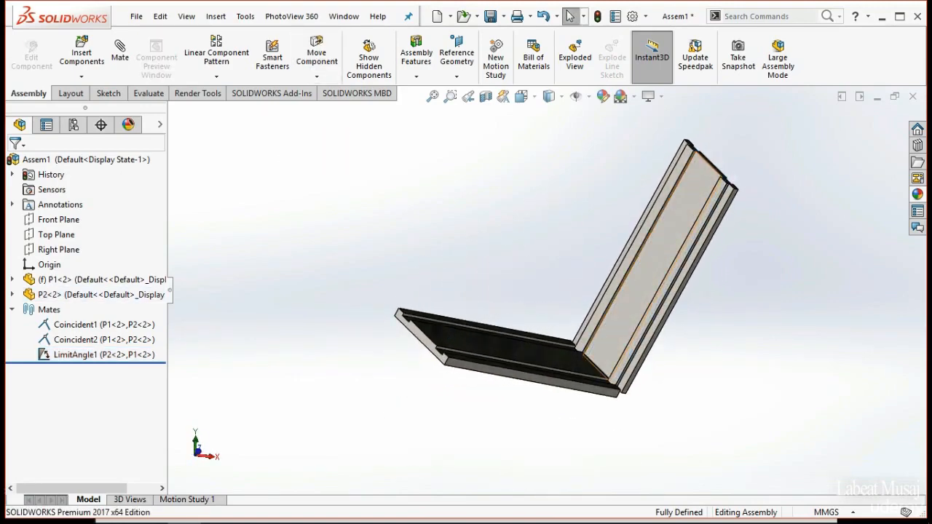
mouse_move(657, 260)
left_mouse_down()
mouse_move(512, 333)
mouse_move(501, 349)
mouse_move(587, 270)
mouse_move(658, 260)
left_mouse_up()
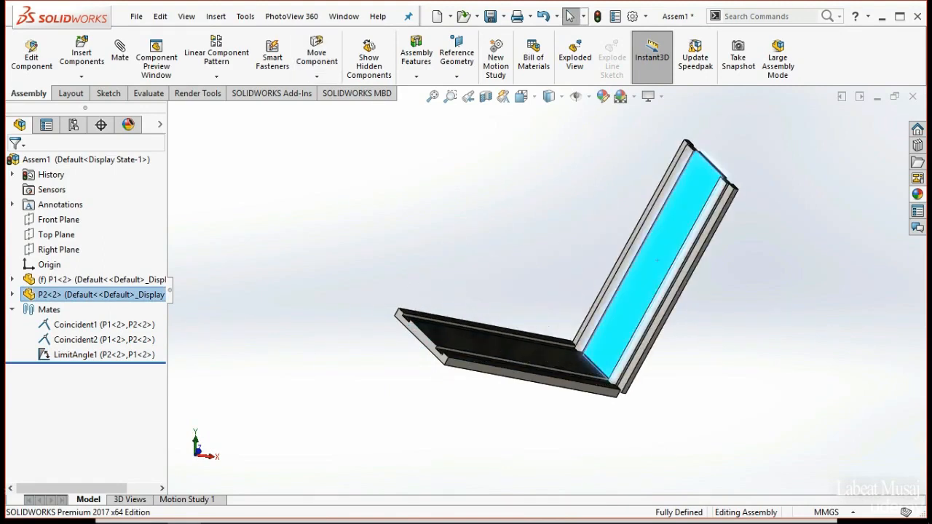
middle_click_drag(569, 276, 502, 281)
key("Escape")
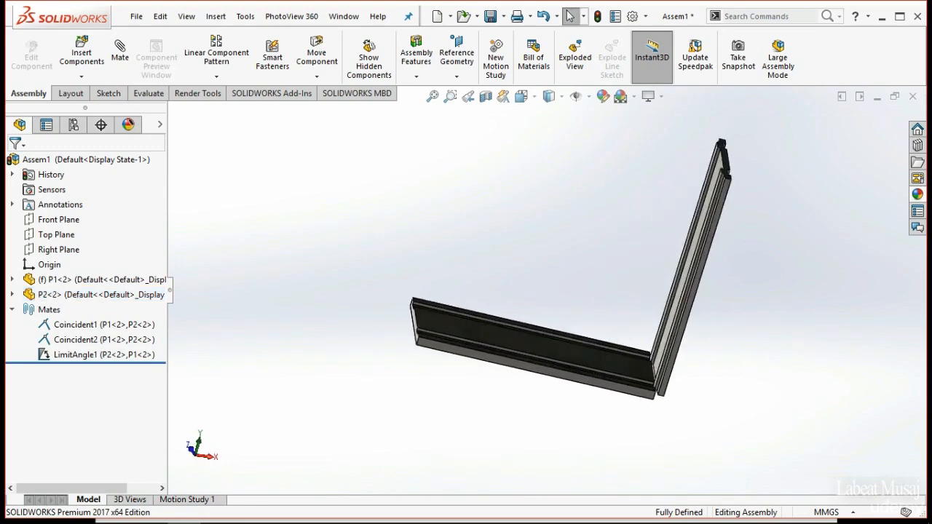